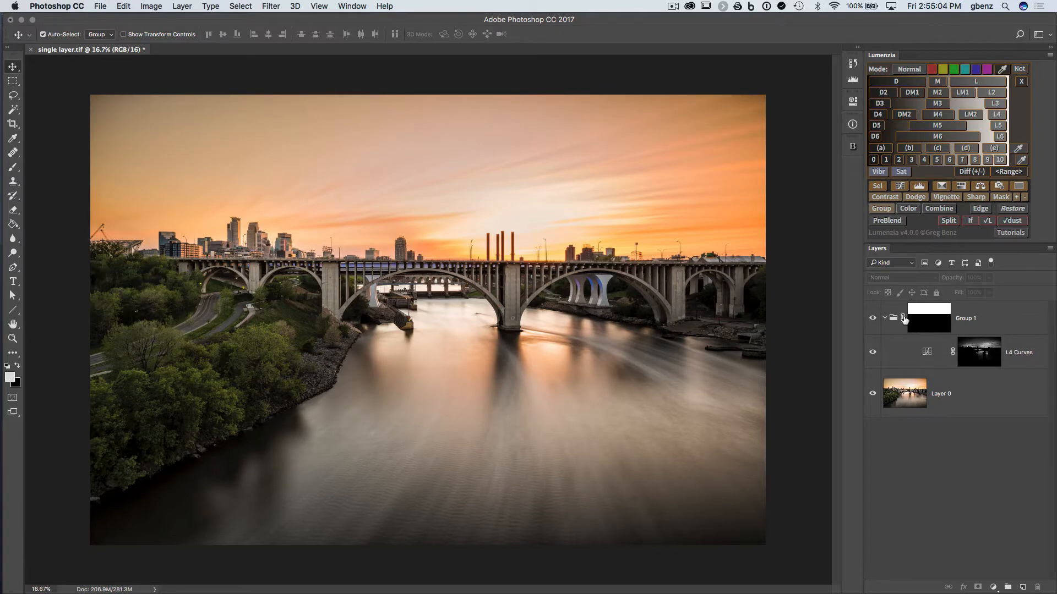
Toggle the visibility of Group 1 off and on several times to compare the image with and without the adjustment.
{"action": "left_click", "coordinate": [871, 319]}
{"action": "left_click", "coordinate": [872, 319]}
{"action": "left_click", "coordinate": [871, 319]}
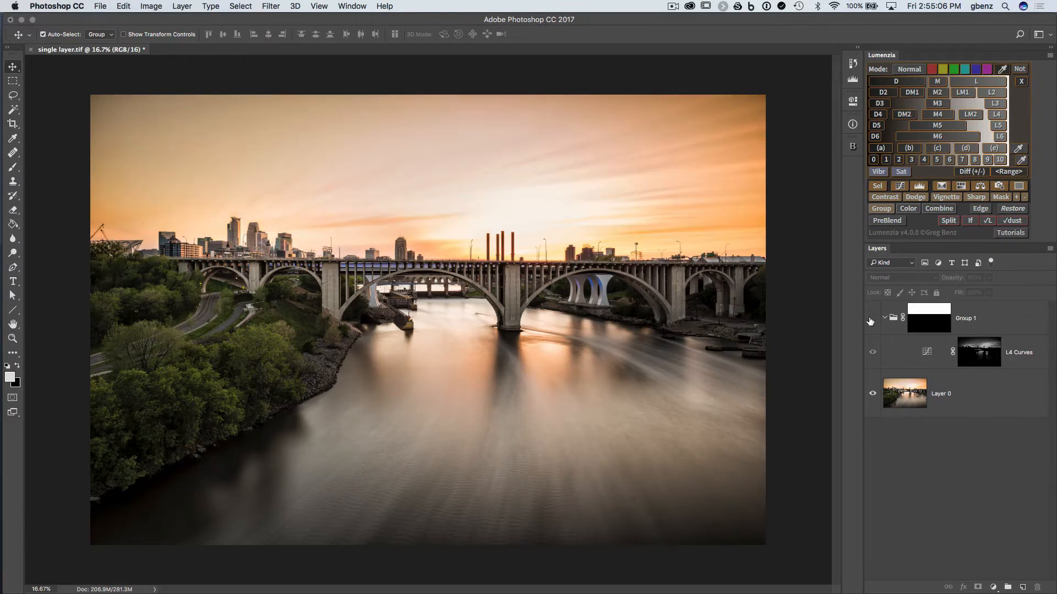
{"action": "left_click", "coordinate": [871, 319]}
{"action": "left_click", "coordinate": [871, 319]}
{"action": "left_click", "coordinate": [871, 318]}
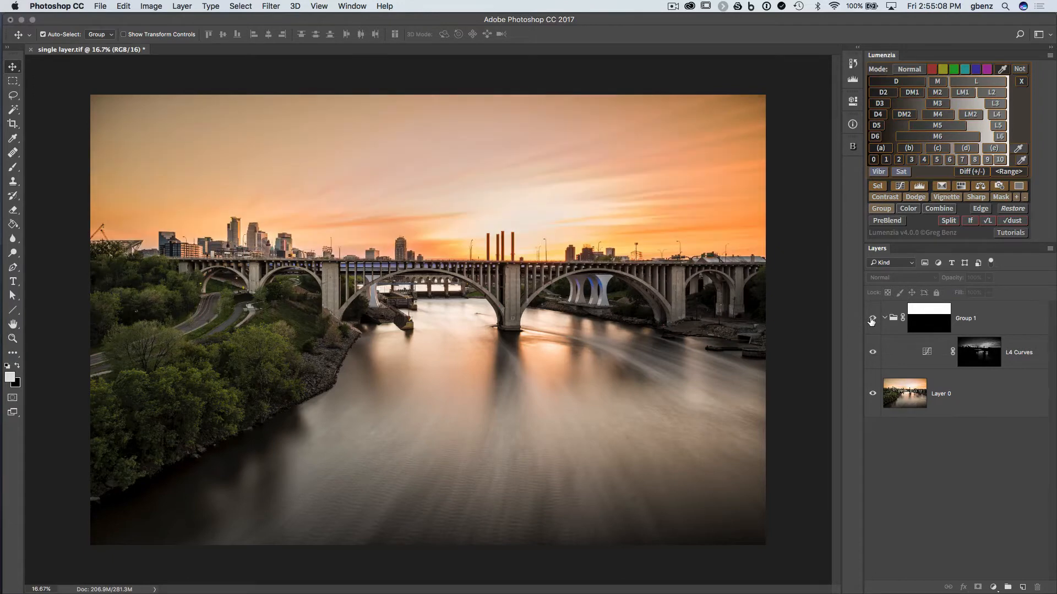
View the L4 Curves mask on its own, and disable and re-enable the Group 1 mask to examine its effect.
{"action": "left_click", "coordinate": [981, 355], "text": "alt"}
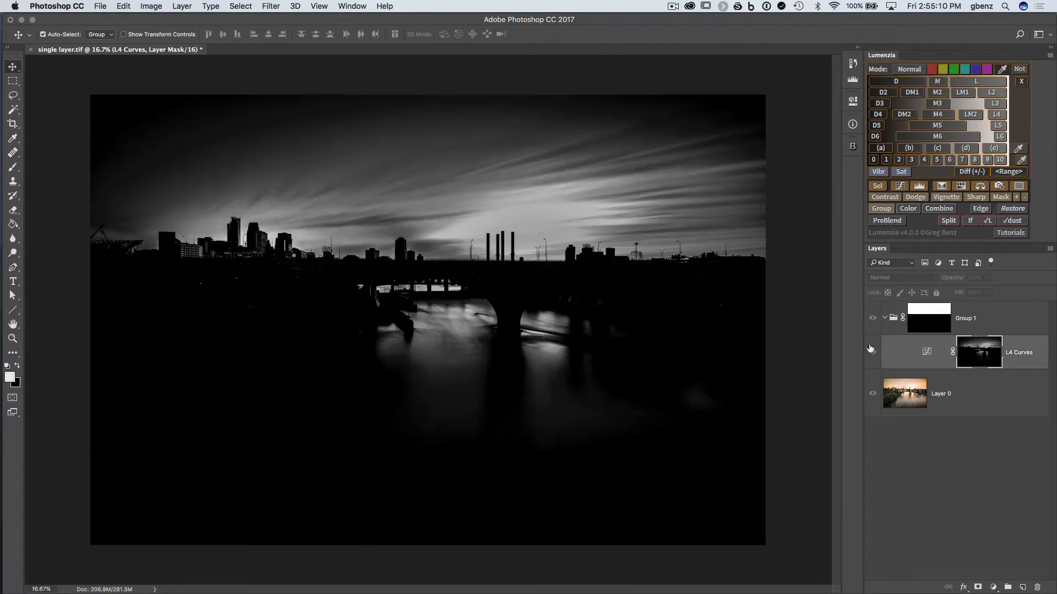
{"action": "left_click", "coordinate": [979, 349], "text": "alt"}
{"action": "left_click", "coordinate": [933, 323], "text": "shift"}
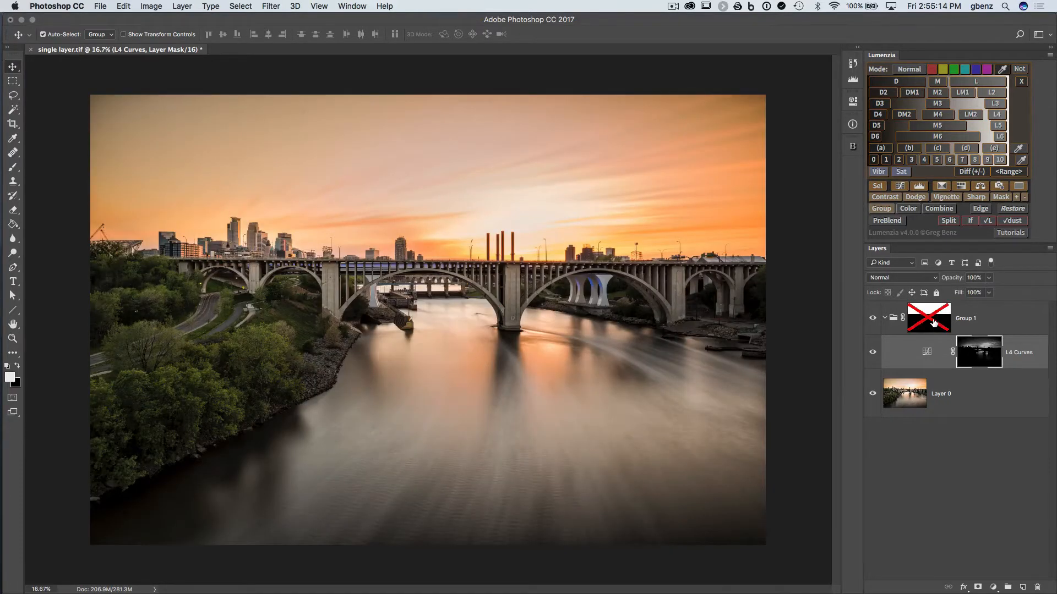
{"action": "left_click", "coordinate": [934, 323], "text": "shift"}
{"action": "left_click", "coordinate": [933, 323], "text": "shift"}
{"action": "left_click", "coordinate": [934, 323], "text": "shift"}
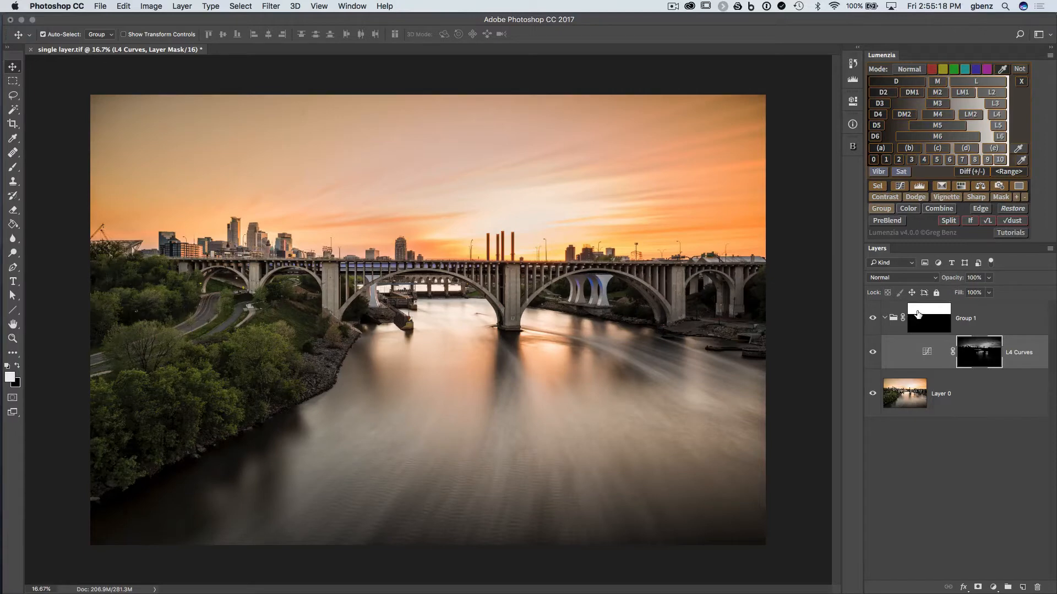
{"action": "left_click", "coordinate": [924, 318]}
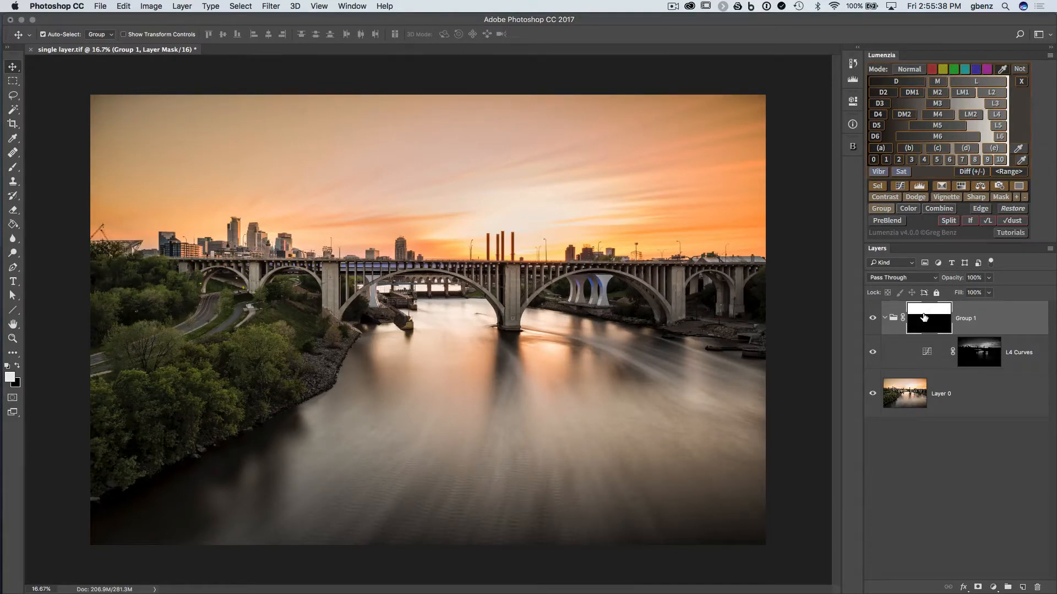
Inspect the L4 Curves luminosity mask again and toggle Group 1's visibility to examine the sky adjustment.
{"action": "left_click", "coordinate": [978, 357], "text": "alt"}
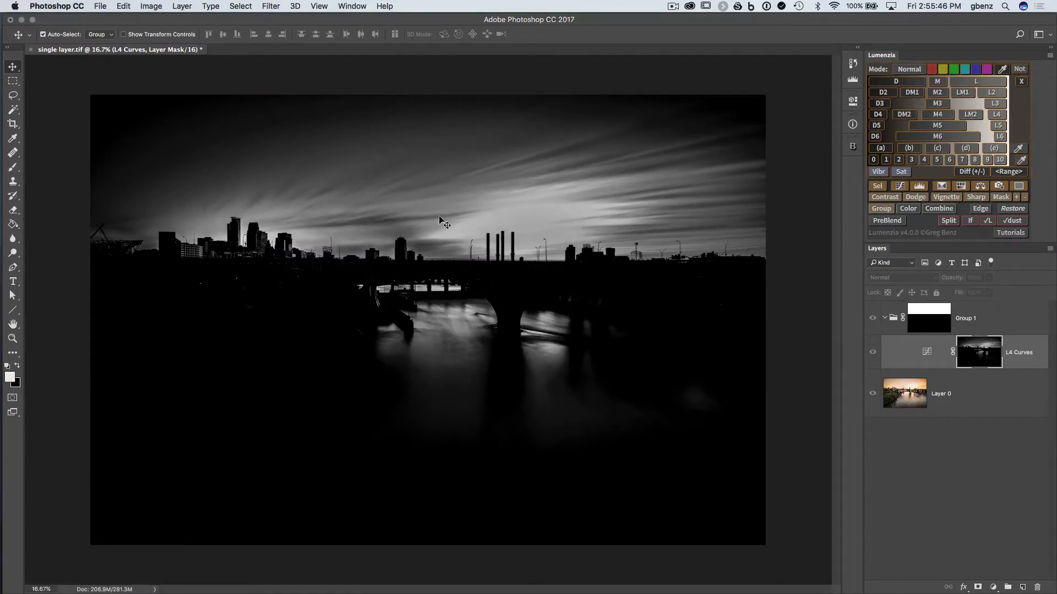
{"action": "left_click", "coordinate": [977, 362], "text": "alt"}
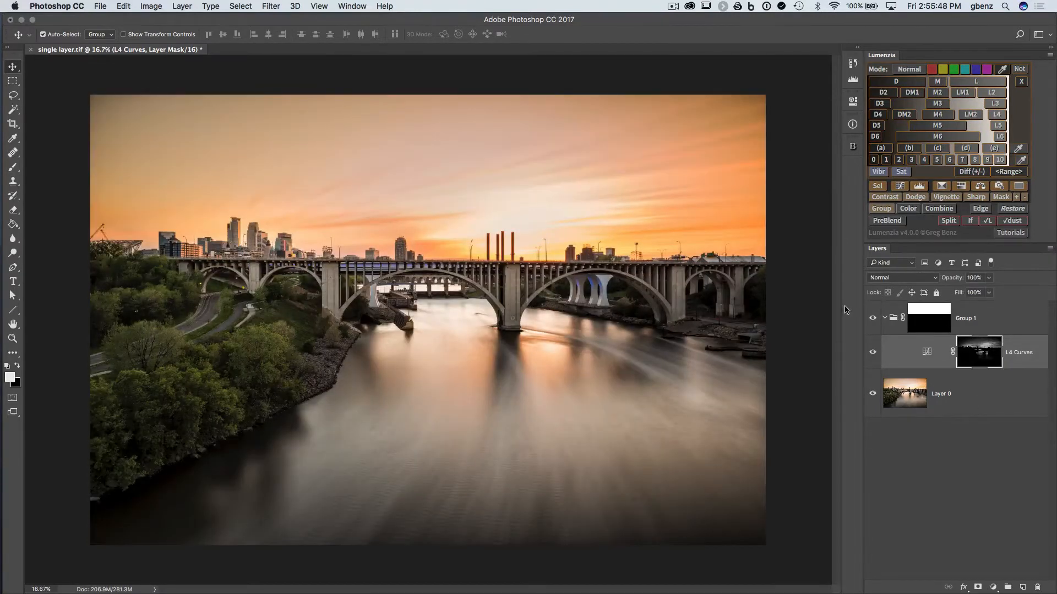
{"action": "left_click", "coordinate": [872, 318]}
{"action": "left_click", "coordinate": [871, 318]}
{"action": "left_click", "coordinate": [872, 318]}
{"action": "left_click", "coordinate": [871, 319]}
{"action": "left_click", "coordinate": [871, 318]}
{"action": "left_click", "coordinate": [871, 319]}
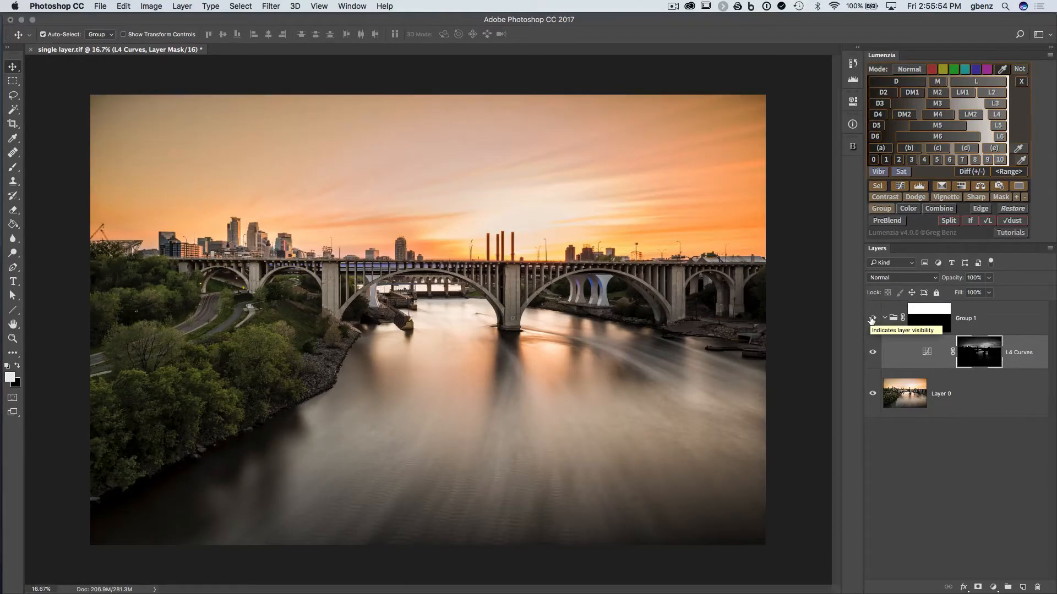
Combine the Group 1 mask into the L4 Curves layer mask and view the combined mask on its own.
{"action": "left_click", "coordinate": [930, 322]}
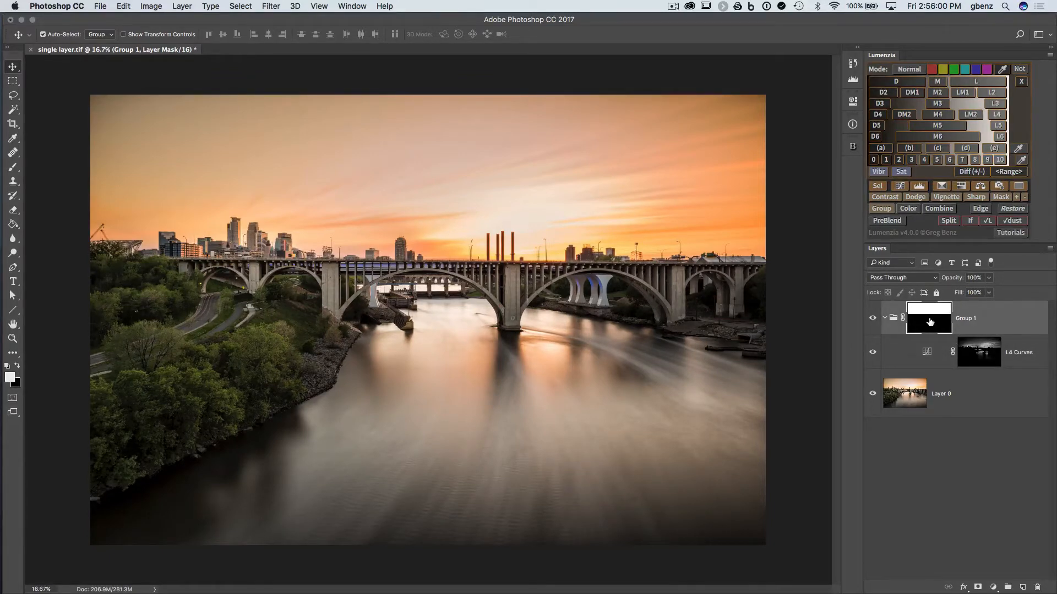
{"action": "left_click", "coordinate": [929, 210]}
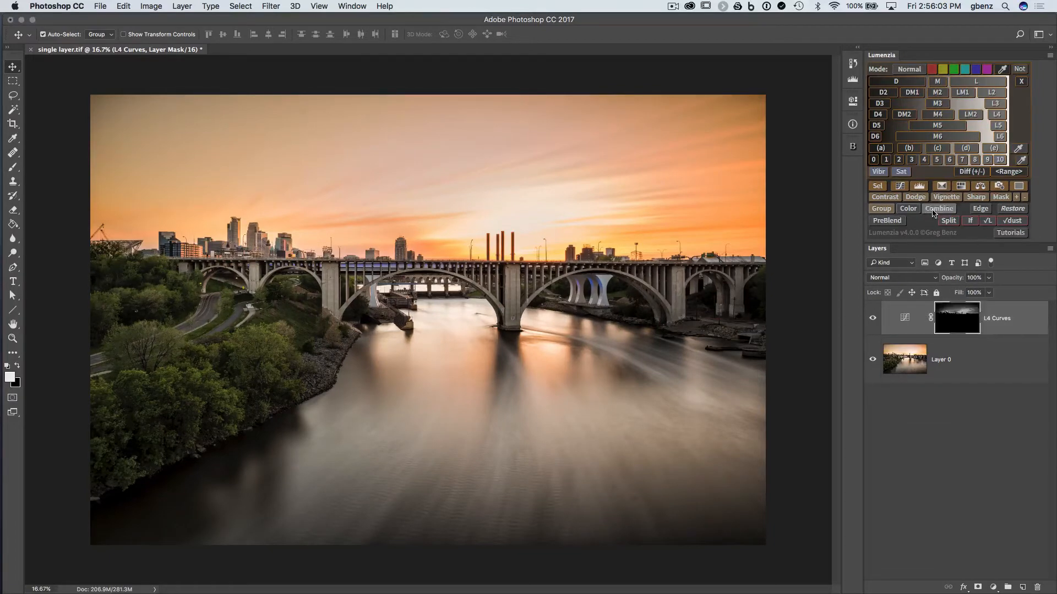
{"action": "left_click", "coordinate": [957, 321], "text": "alt"}
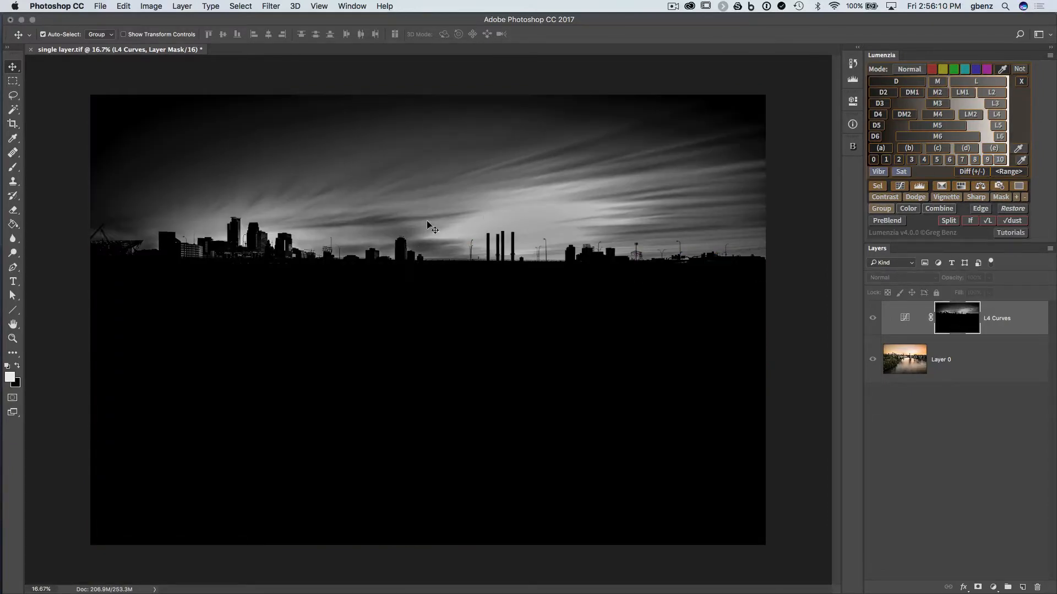
{"action": "left_click", "coordinate": [944, 326], "text": "alt"}
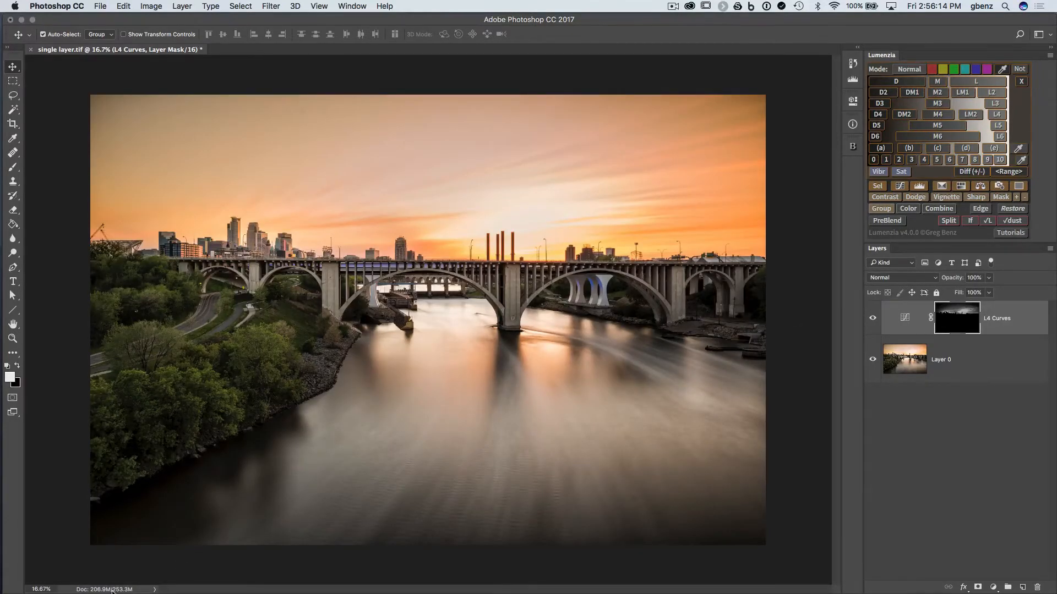
Undo the mask combination to restore Group 1 and its mask, stepping back and forth to compare the document size.
{"action": "key", "text": "super"}
{"action": "key", "text": "super+g"}
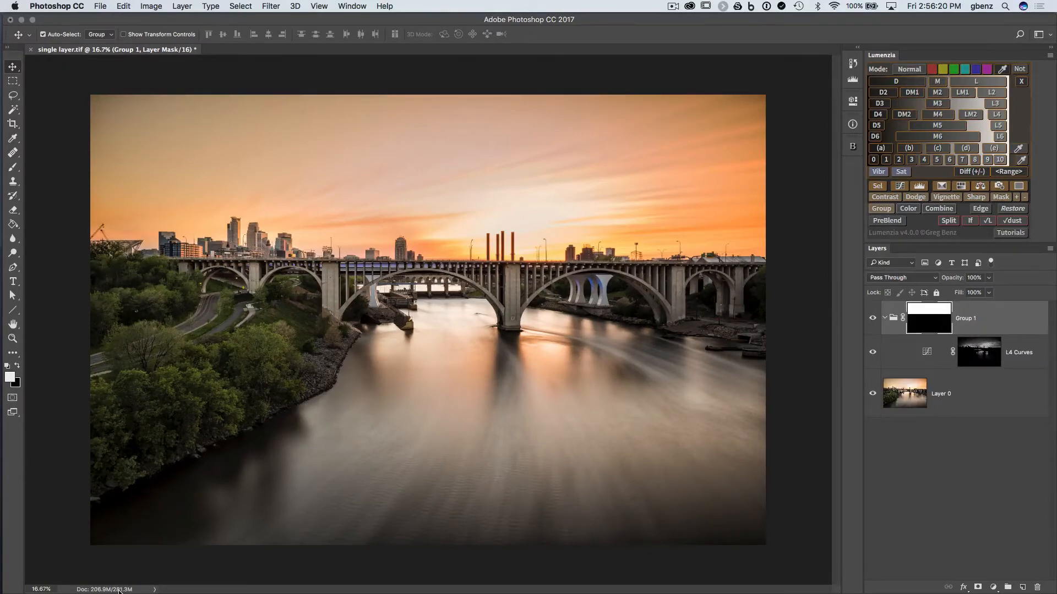
{"action": "key", "text": "super+z"}
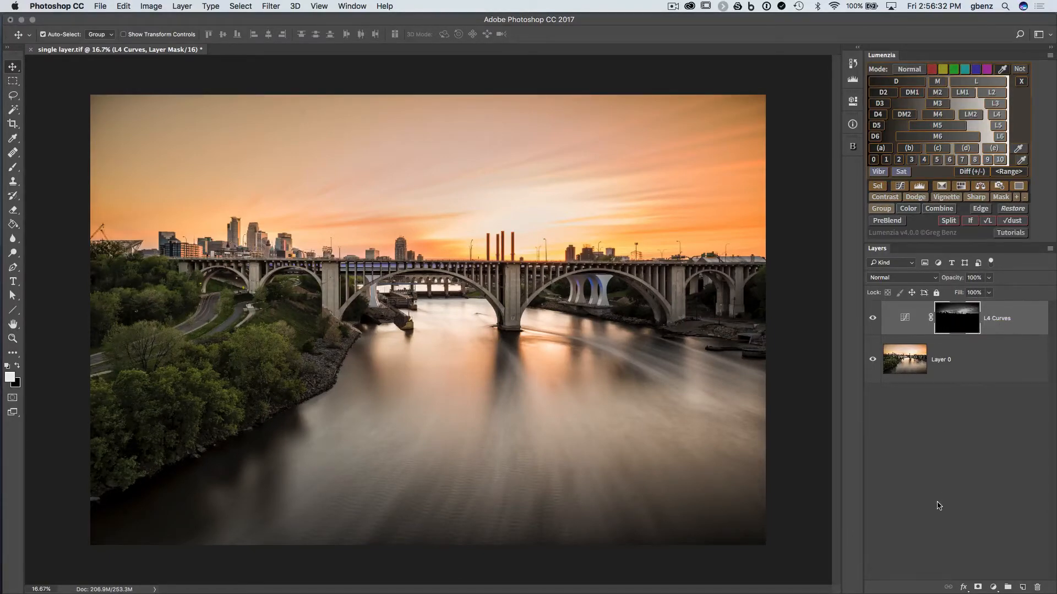
{"action": "key", "text": "super+z"}
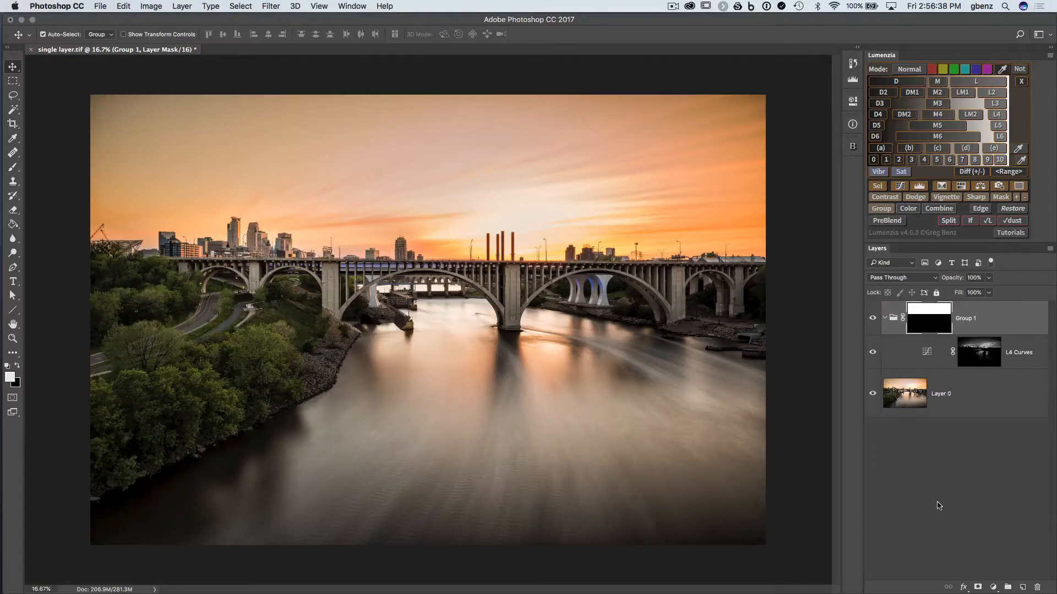
{"action": "left_click", "coordinate": [988, 279]}
{"action": "left_click", "coordinate": [989, 281]}
{"action": "left_click", "coordinate": [988, 293]}
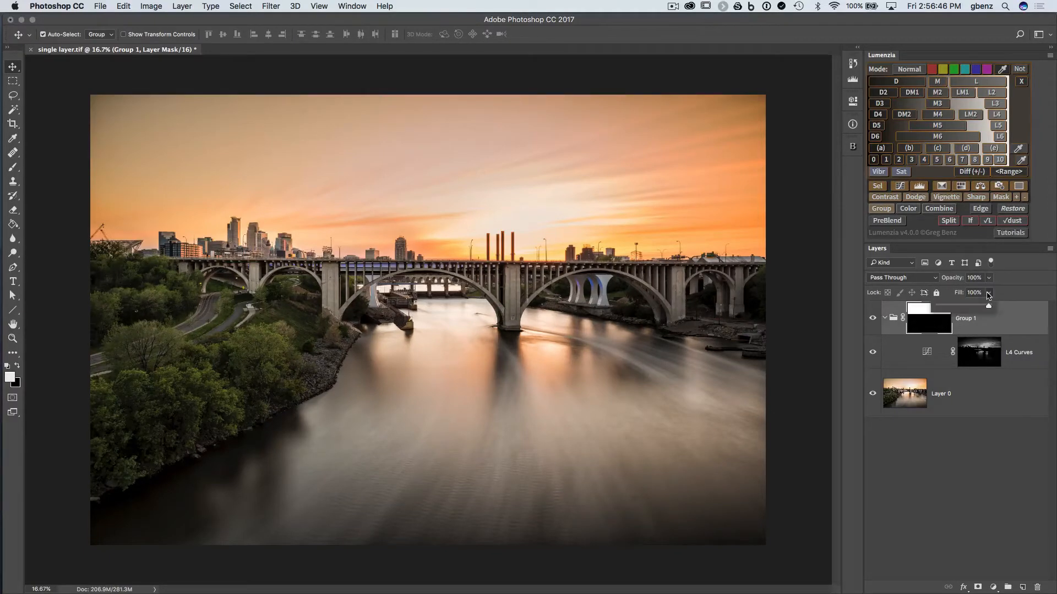
{"action": "left_click", "coordinate": [988, 295]}
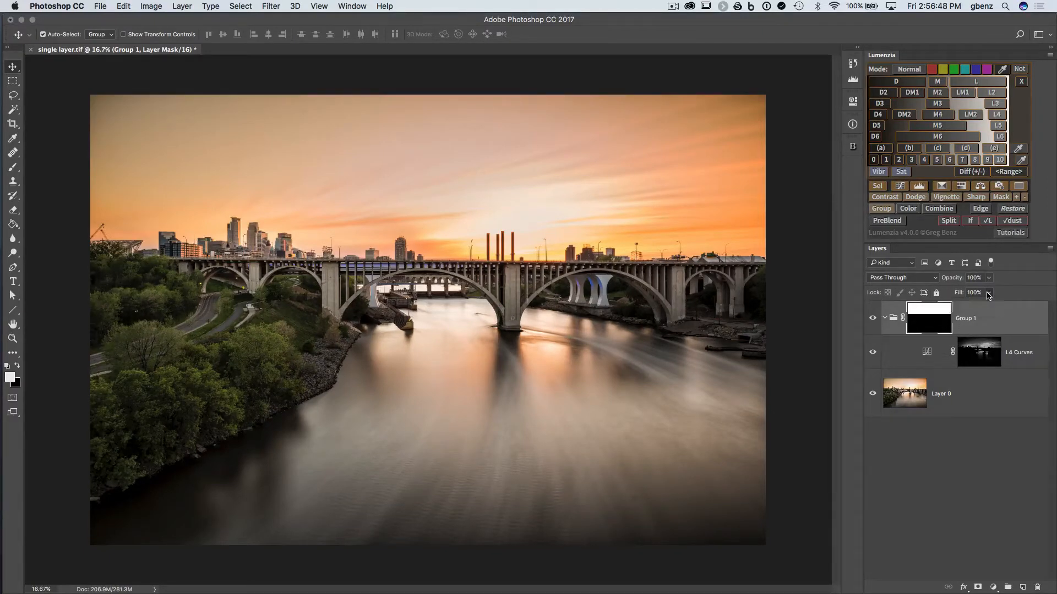
Lower the Group 1 mask's density to 77% and increase its feather to give it a very soft edge.
{"action": "double_click", "coordinate": [932, 322]}
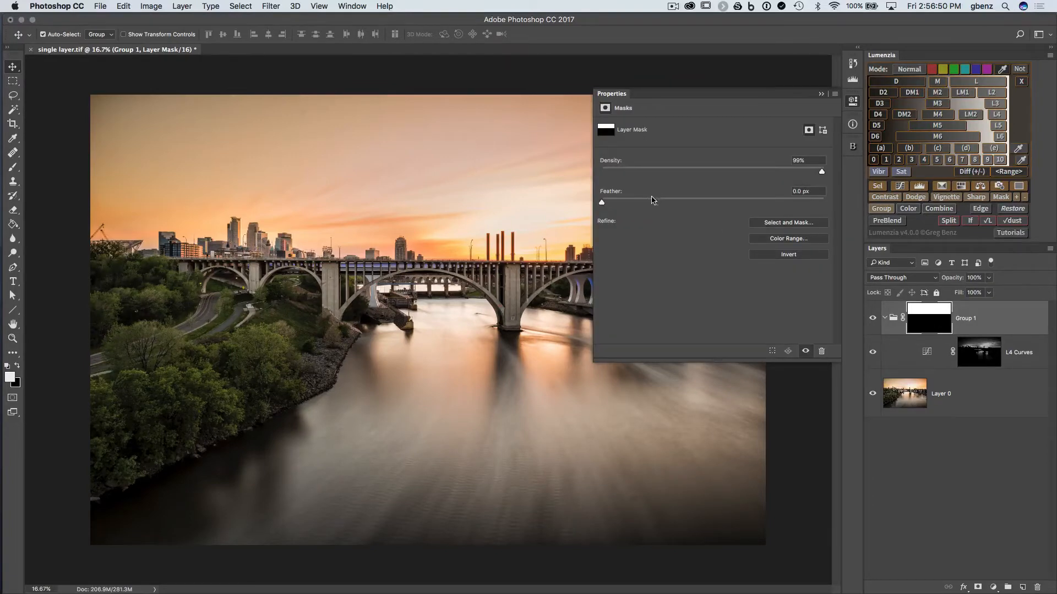
{"action": "left_click", "coordinate": [750, 202]}
{"action": "left_click", "coordinate": [772, 172]}
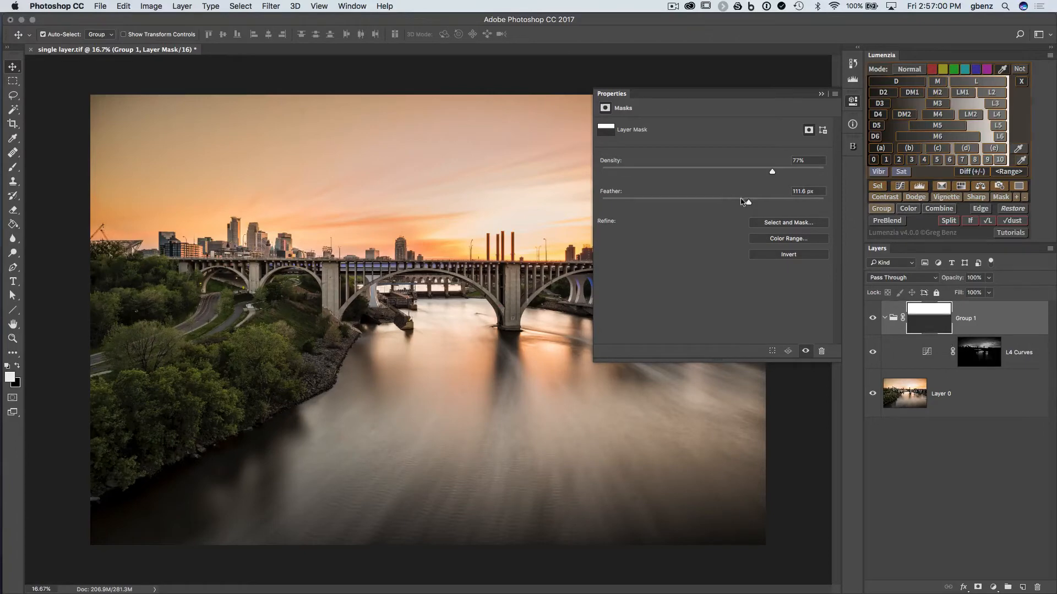
{"action": "left_click", "coordinate": [769, 201]}
{"action": "left_click", "coordinate": [791, 201]}
Combine the feathered, reduced-density group mask into the L4 Curves mask and inspect the mask on its own.
{"action": "left_click", "coordinate": [938, 208]}
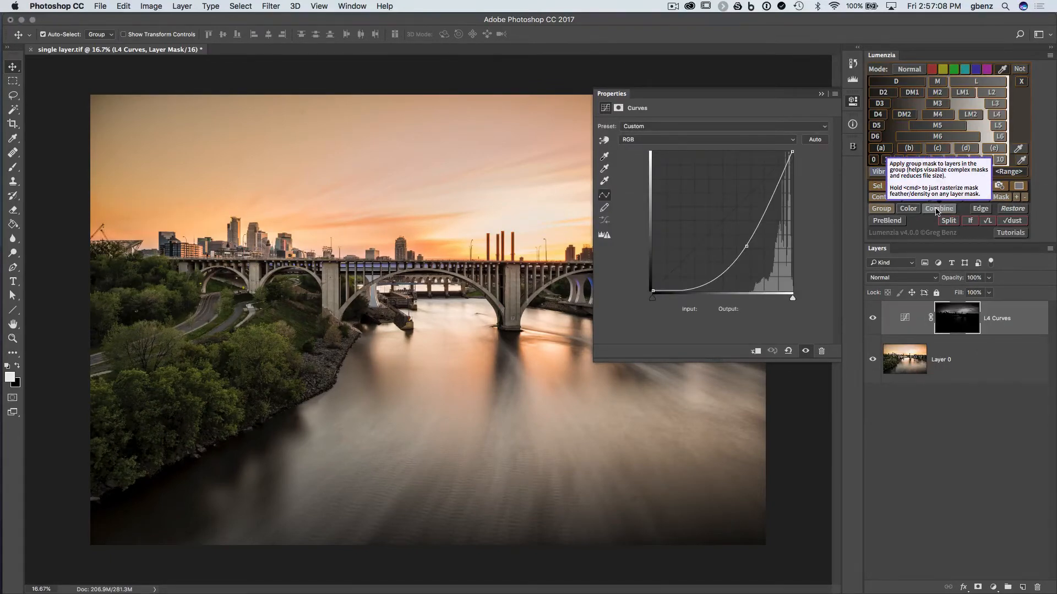
{"action": "left_click", "coordinate": [964, 325], "text": "alt"}
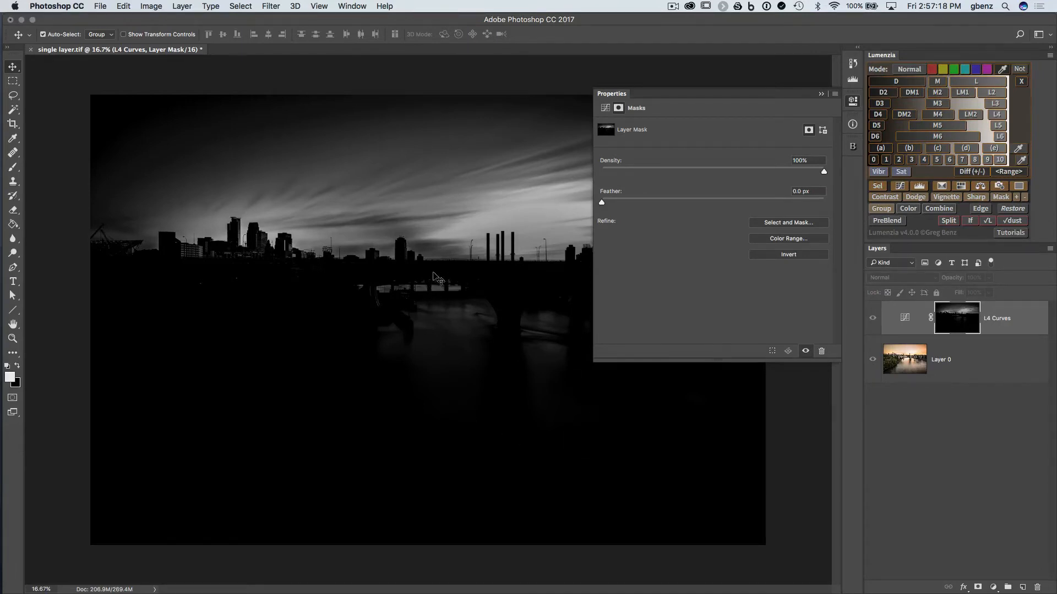
{"action": "left_click", "coordinate": [949, 327], "text": "alt"}
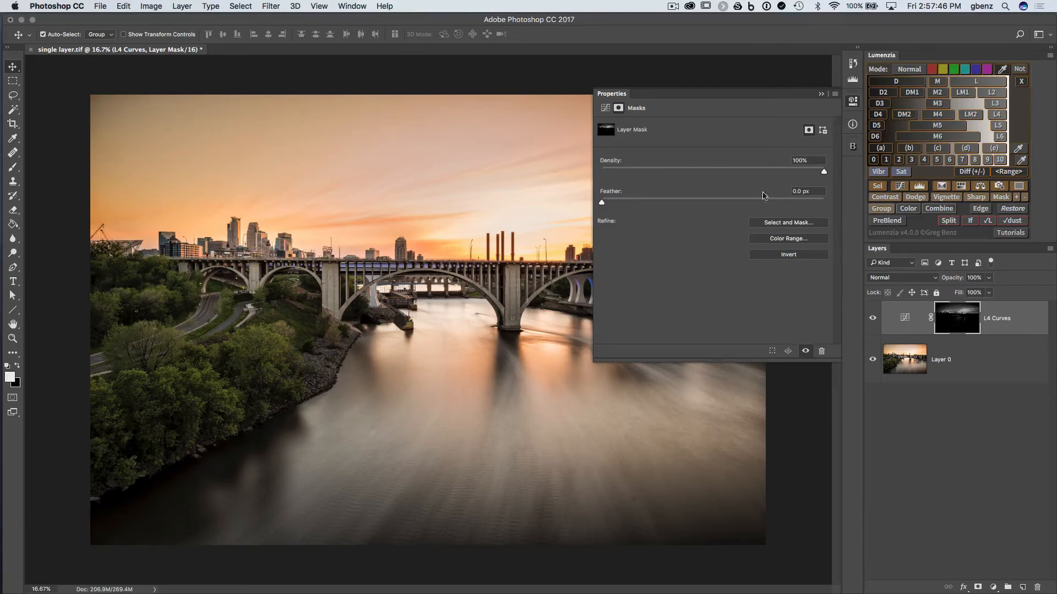
Close the mask properties, and undo and redo the combination repeatedly to compare the image before and after combining.
{"action": "left_click", "coordinate": [852, 101]}
{"action": "key", "text": "super+z"}
{"action": "key", "text": "super+z"}
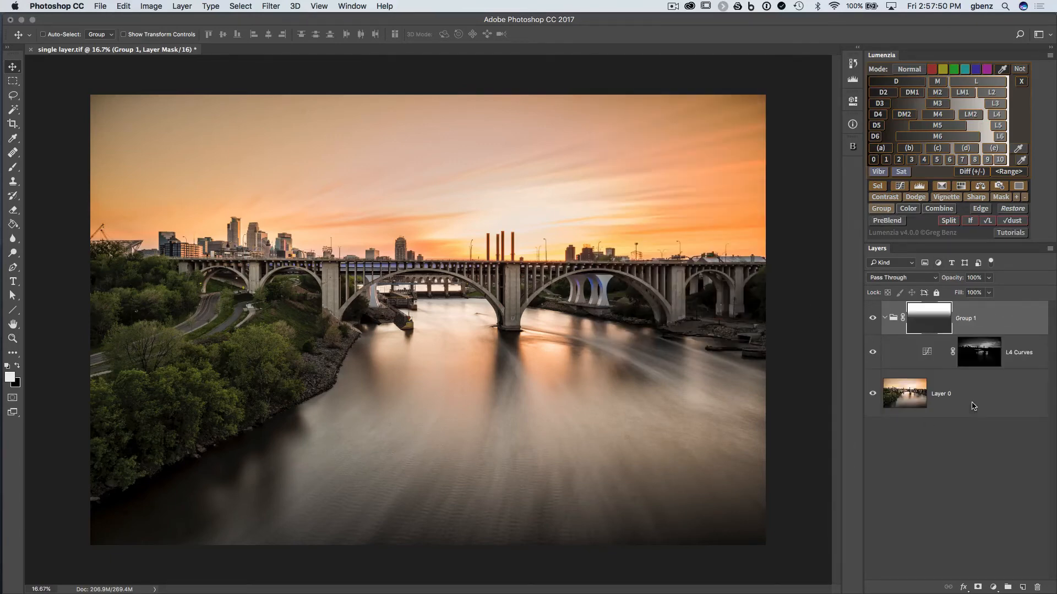
{"action": "key", "text": "super+z"}
{"action": "key", "text": "super+z"}
{"action": "key", "text": "super+z"}
{"action": "key", "text": "super+z"}
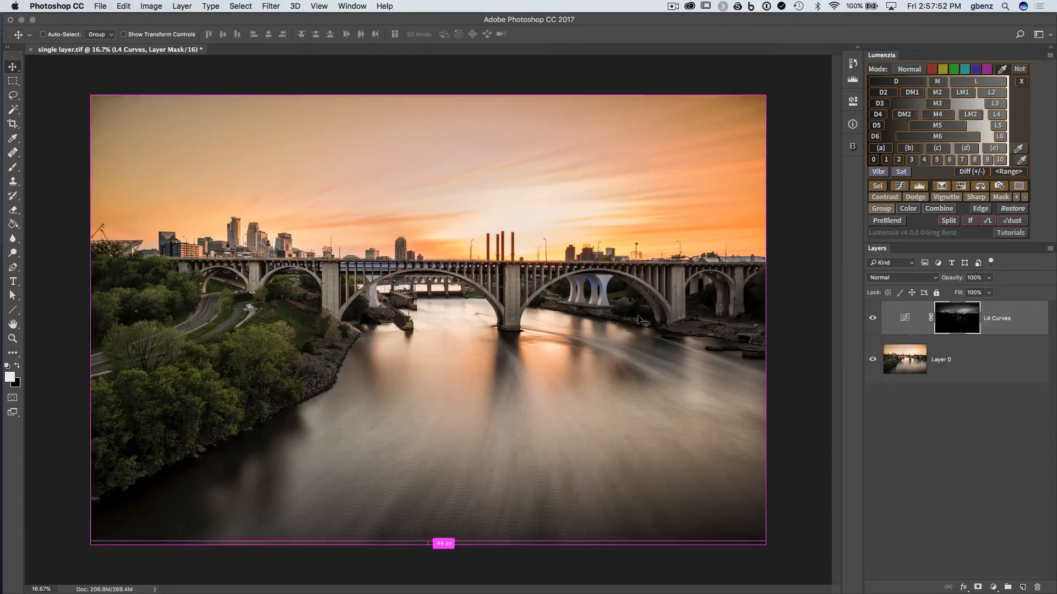
{"action": "key", "text": "super+z"}
{"action": "key", "text": "super+z"}
{"action": "key", "text": "super+z"}
{"action": "key", "text": "super+z"}
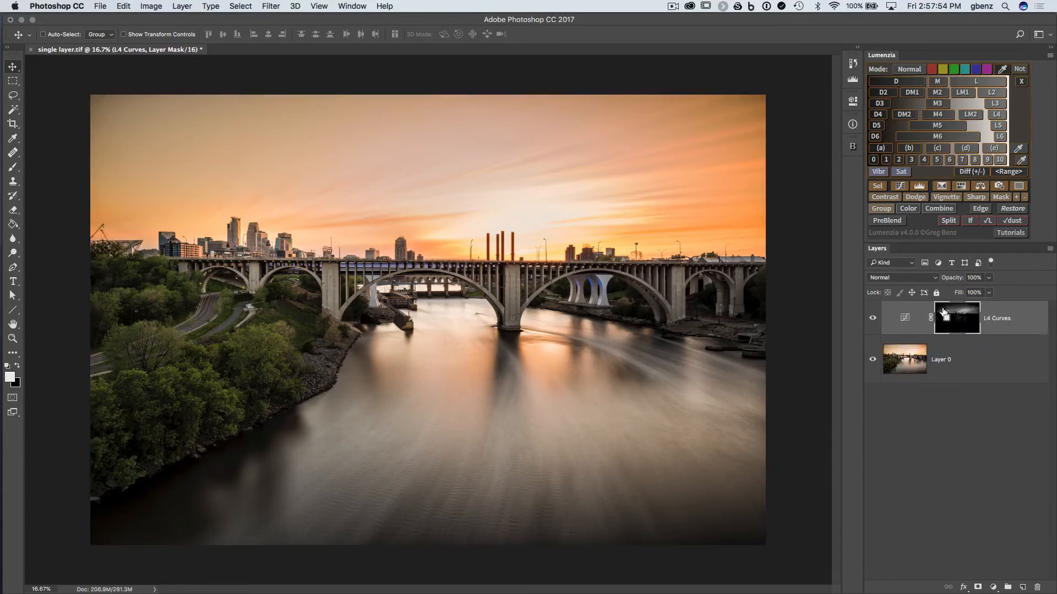
{"action": "key", "text": "super+z"}
{"action": "key", "text": "super+z"}
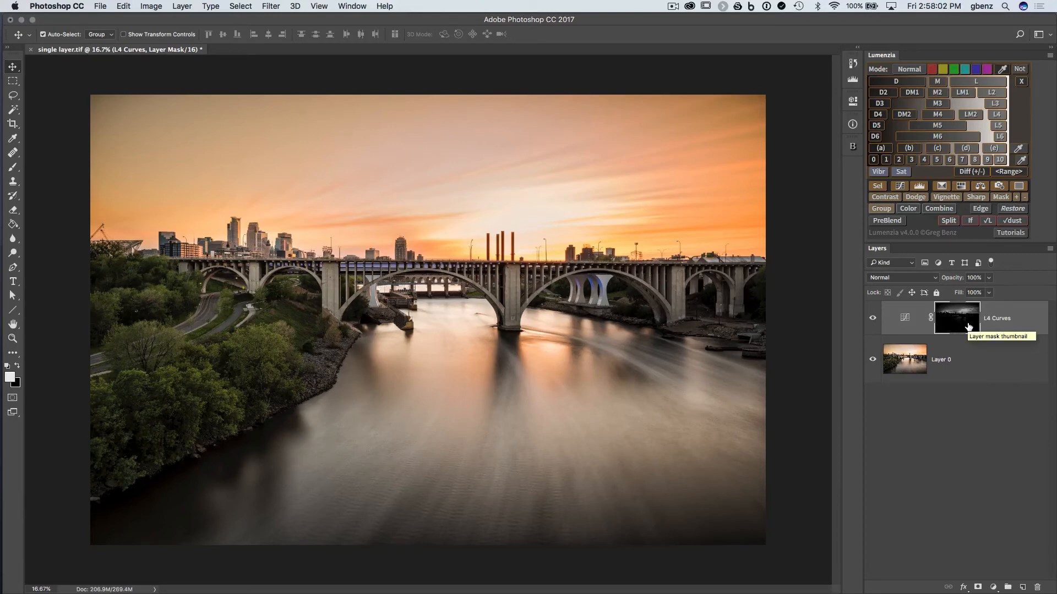
Replace the L4 Curves mask by deleting it and grouping the layer with a feathered mask from a freehand lasso selection around the bright sky.
{"action": "left_click_drag", "start_coordinate": [968, 327], "coordinate": [1037, 587]}
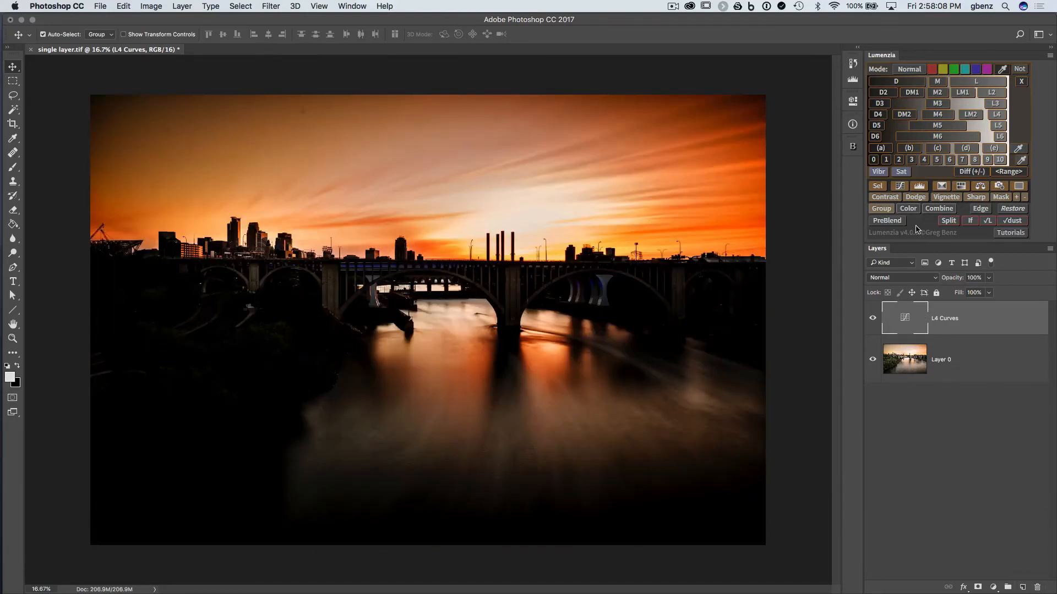
{"action": "key", "text": "l"}
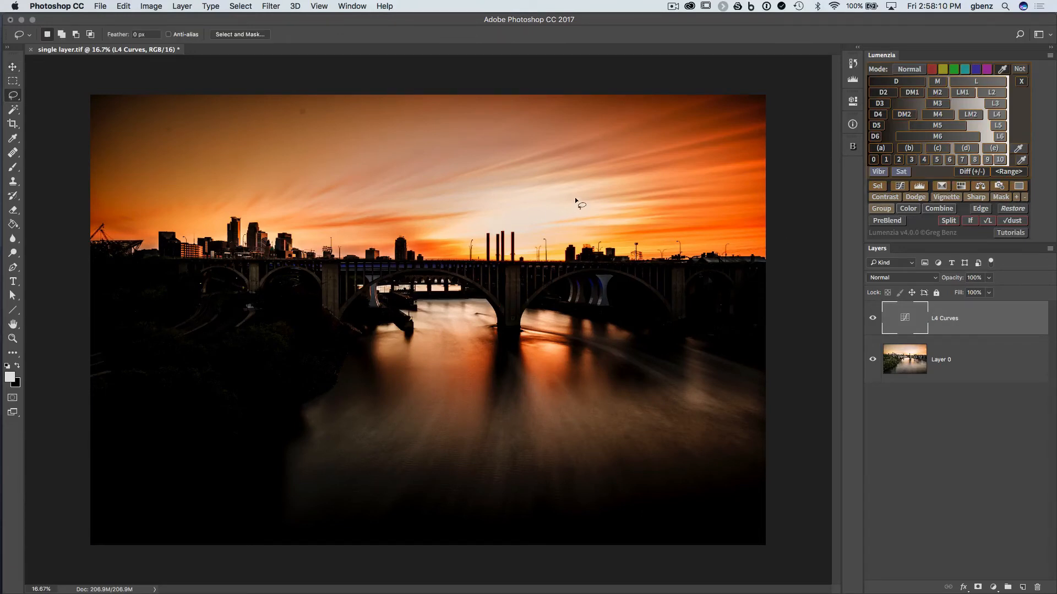
{"action": "mouse_move", "coordinate": [575, 197]}
{"action": "left_mouse_down"}
{"action": "mouse_move", "coordinate": [307, 236]}
{"action": "mouse_move", "coordinate": [820, 247]}
{"action": "mouse_move", "coordinate": [573, 114]}
{"action": "mouse_move", "coordinate": [575, 194]}
{"action": "left_mouse_up"}
{"action": "left_click", "coordinate": [879, 209]}
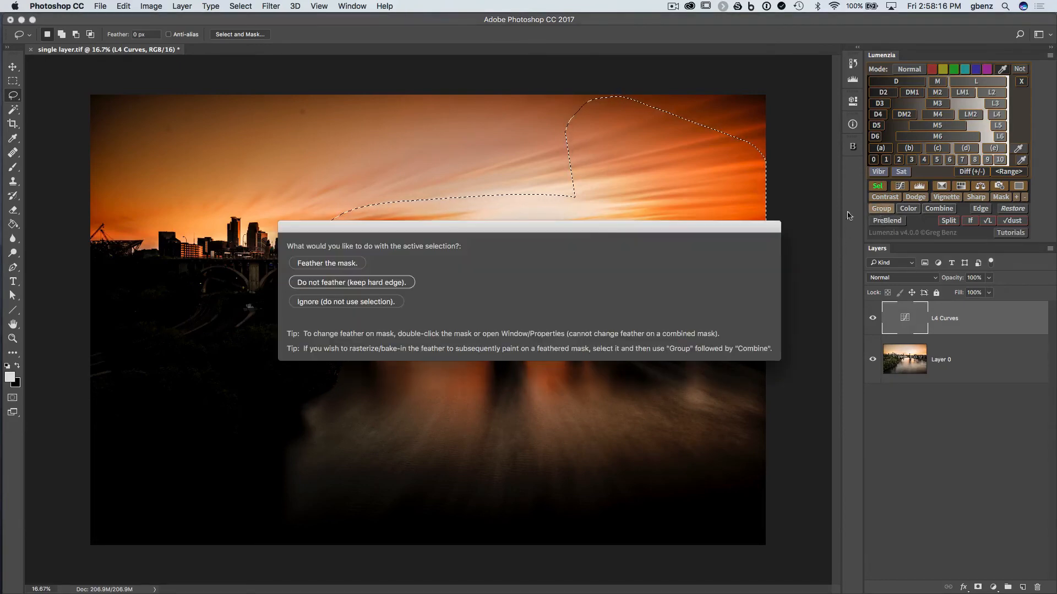
{"action": "left_click", "coordinate": [349, 262]}
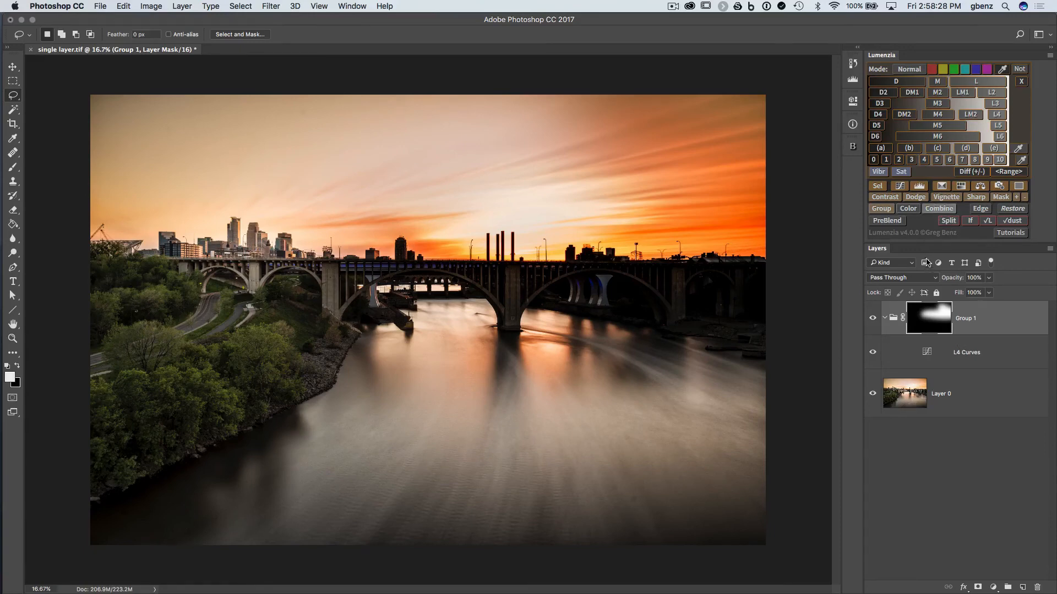
Combine the feathered group mask into the L4 Curves layer, and delete the resulting layer mask.
{"action": "left_click", "coordinate": [936, 211]}
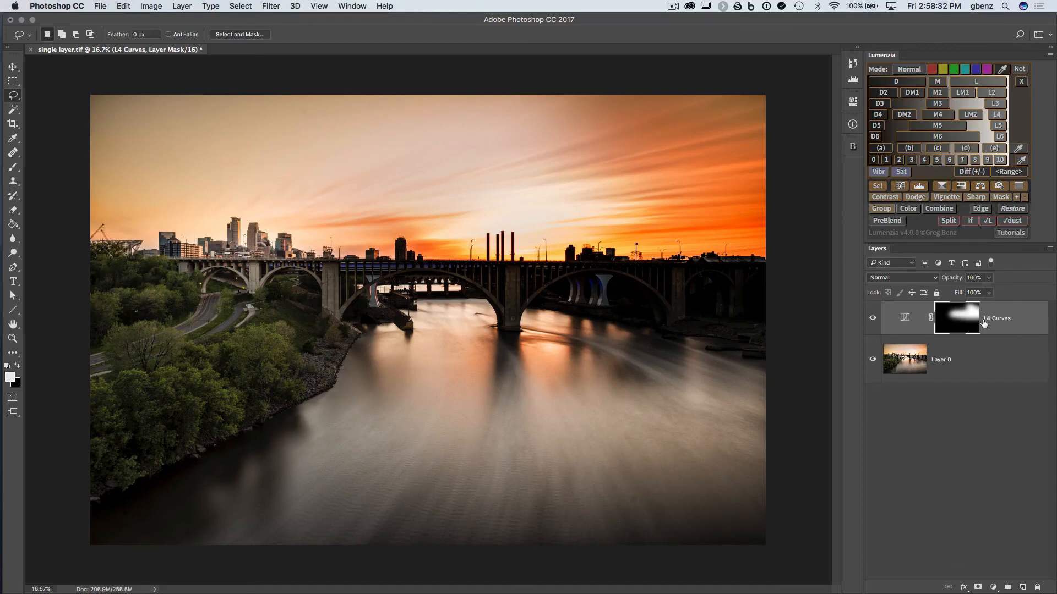
{"action": "left_click", "coordinate": [1035, 586]}
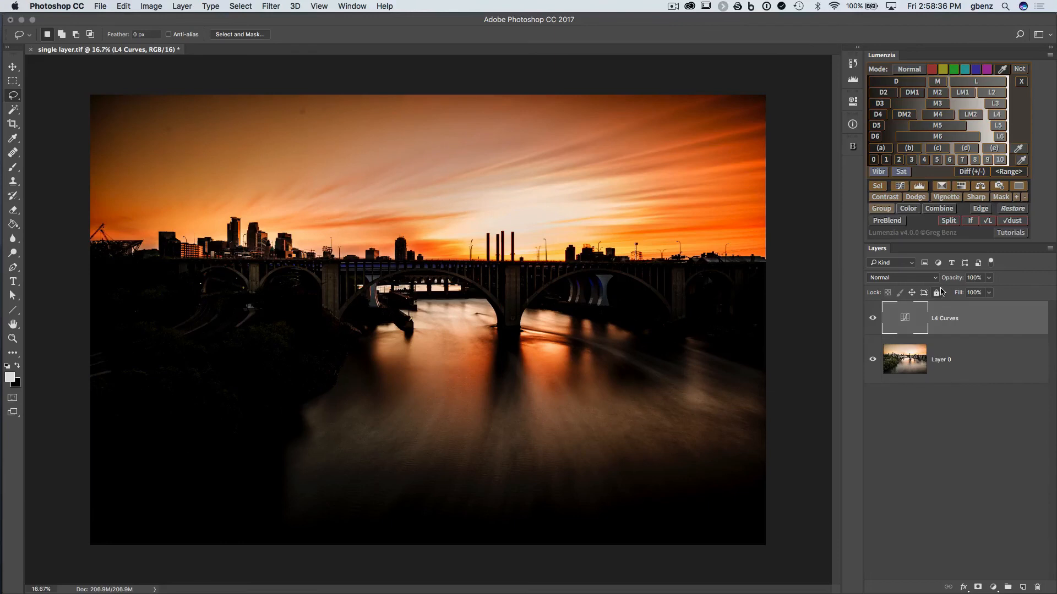
Group the L4 Curves layer without a mask, collapse and expand the group, and dissolve it with Lumenzia's Combine.
{"action": "key", "text": "super+g"}
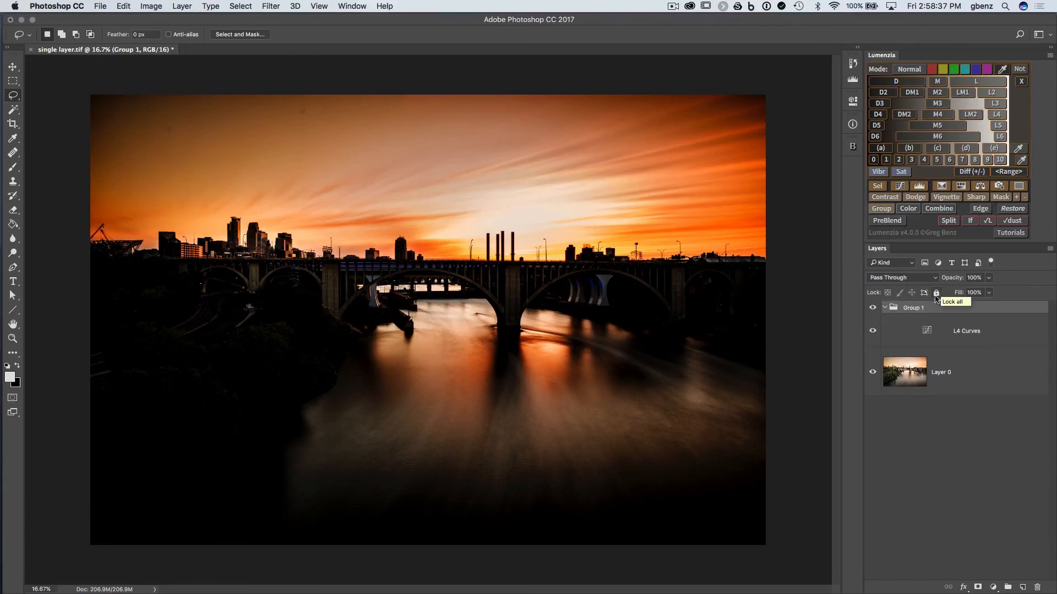
{"action": "left_click", "coordinate": [884, 308]}
{"action": "left_click", "coordinate": [884, 308]}
{"action": "left_click", "coordinate": [884, 307]}
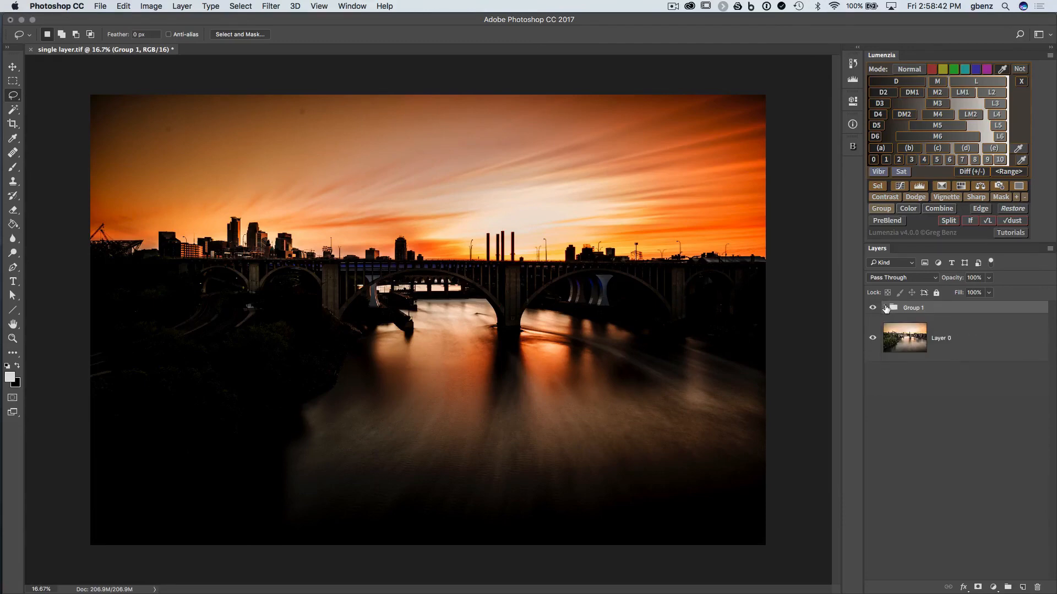
{"action": "left_click", "coordinate": [884, 308]}
{"action": "left_click", "coordinate": [939, 208]}
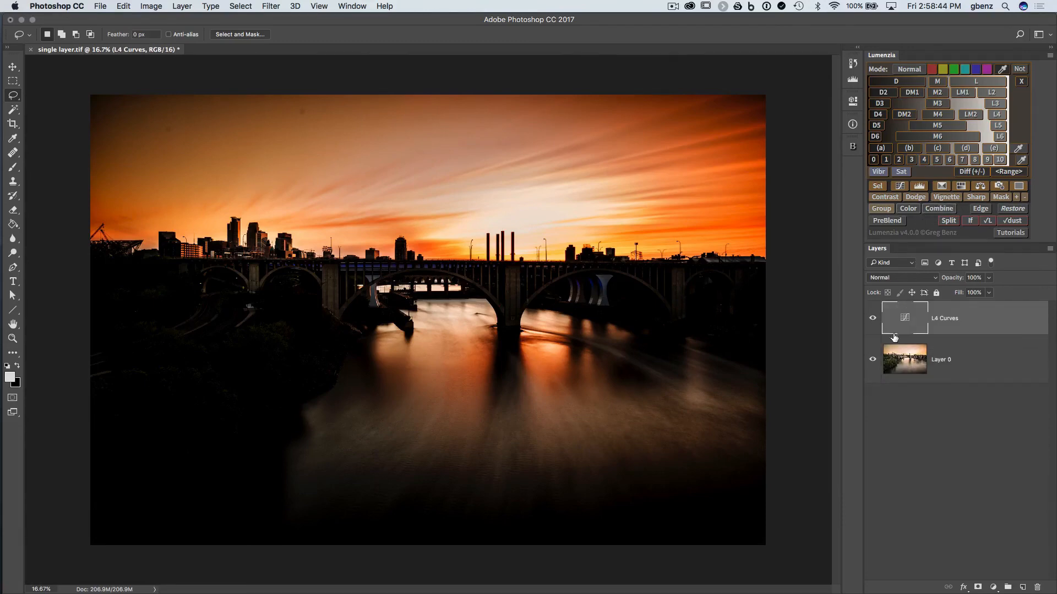